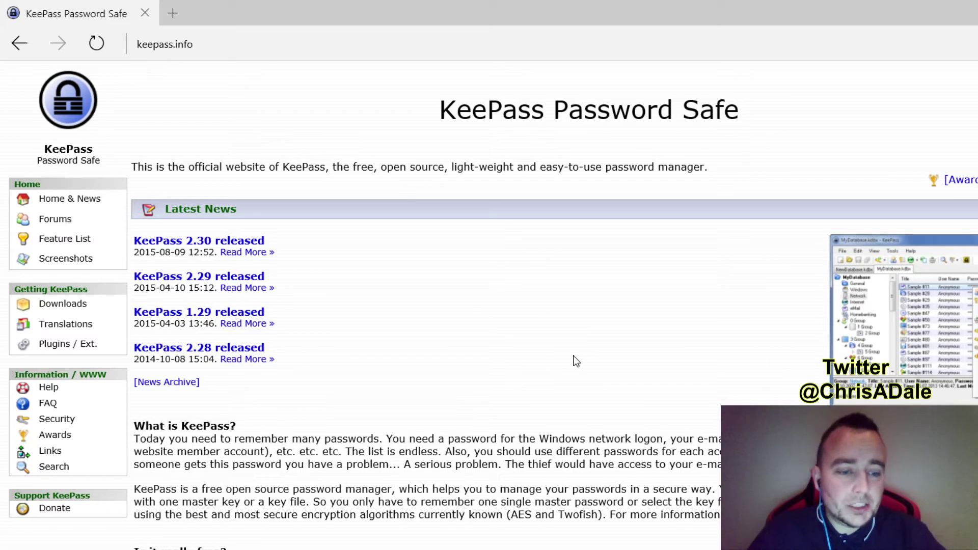
Open demo.kdbx from the Documents folder in File Explorer to launch KeePass
key(super+e)
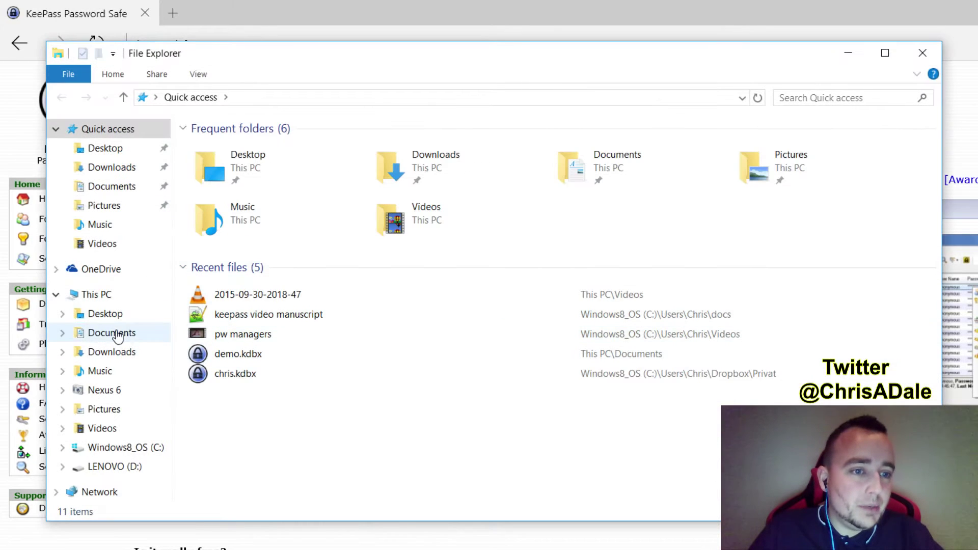
click(110, 351)
click(113, 189)
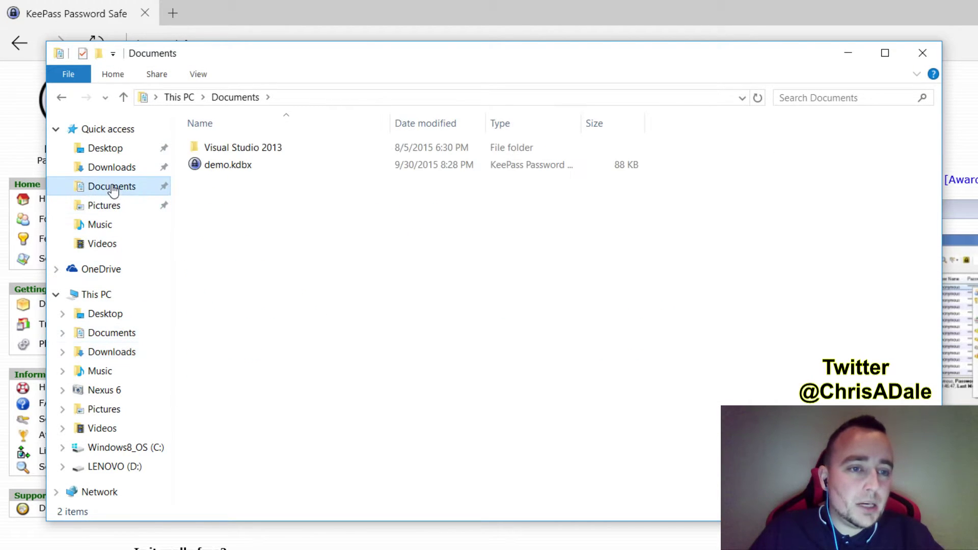
double_click(219, 165)
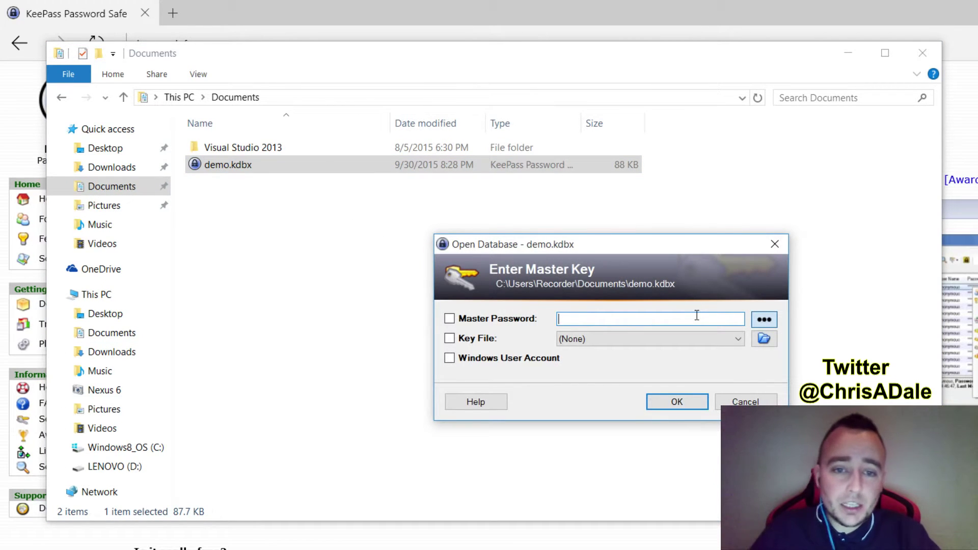
Enter the master password to unlock demo.kdbx
text(•••••)
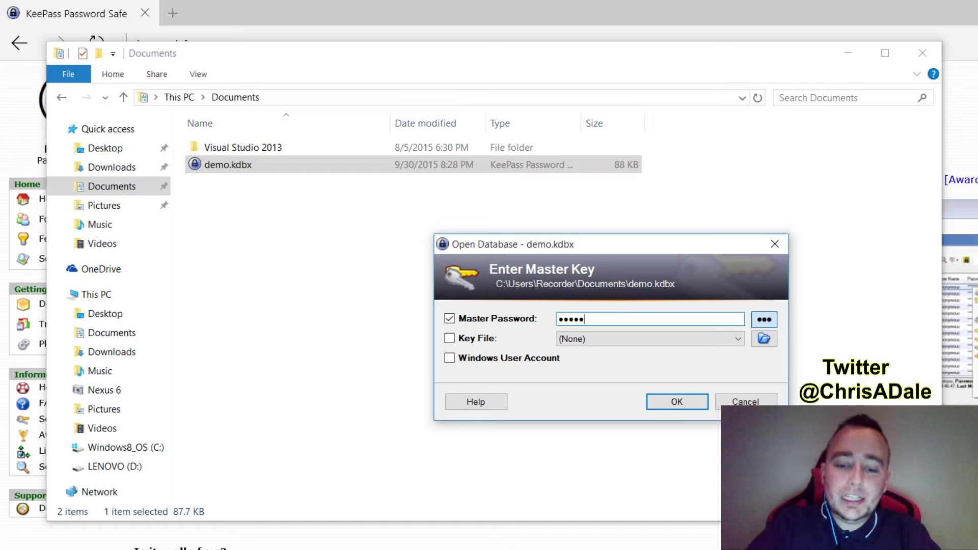
text(••••••••••••)
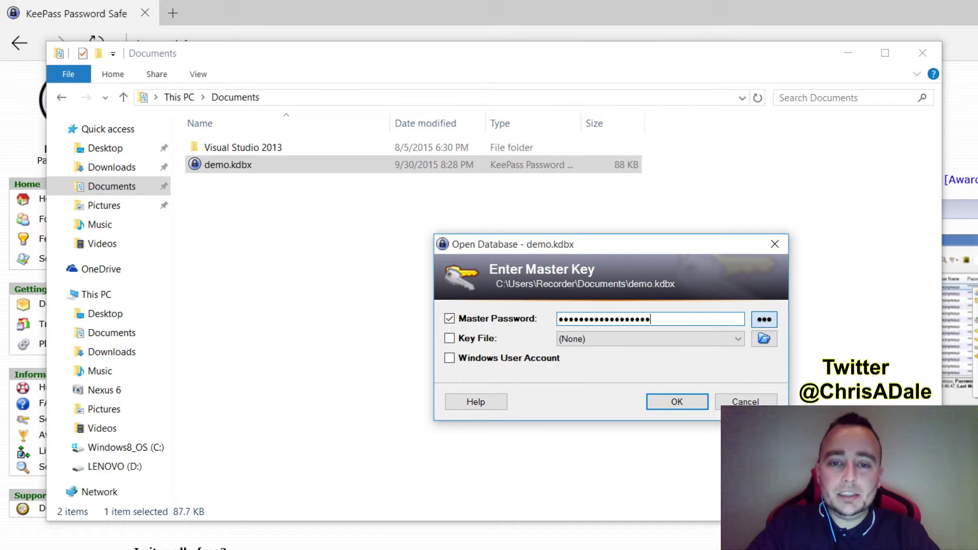
key(Return)
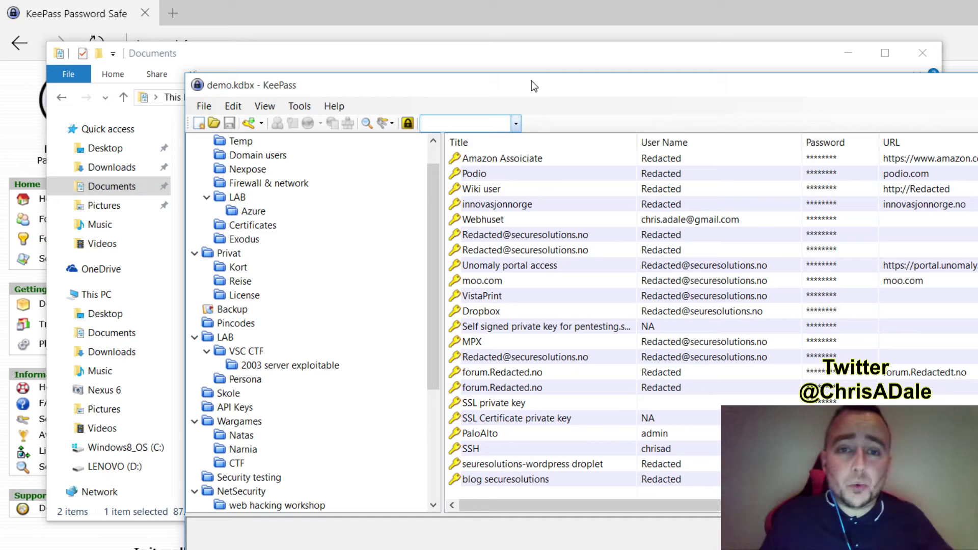
scroll(436, 240, up, 1)
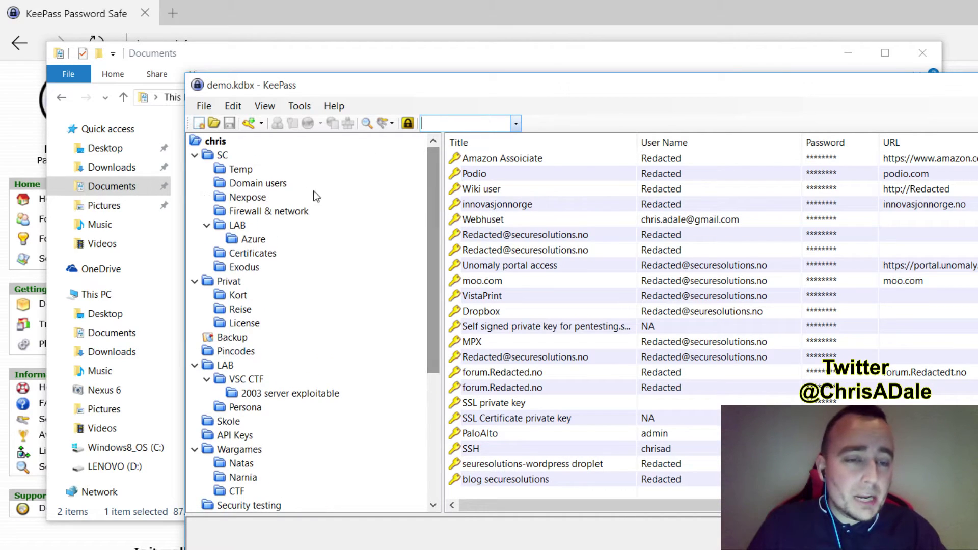
scroll(255, 194, down, 5)
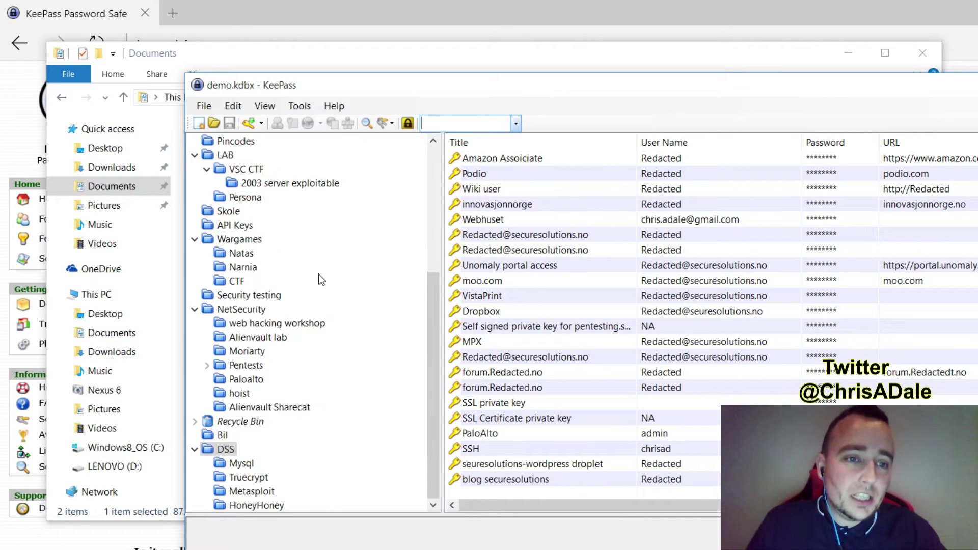
drag(430, 349, 432, 219)
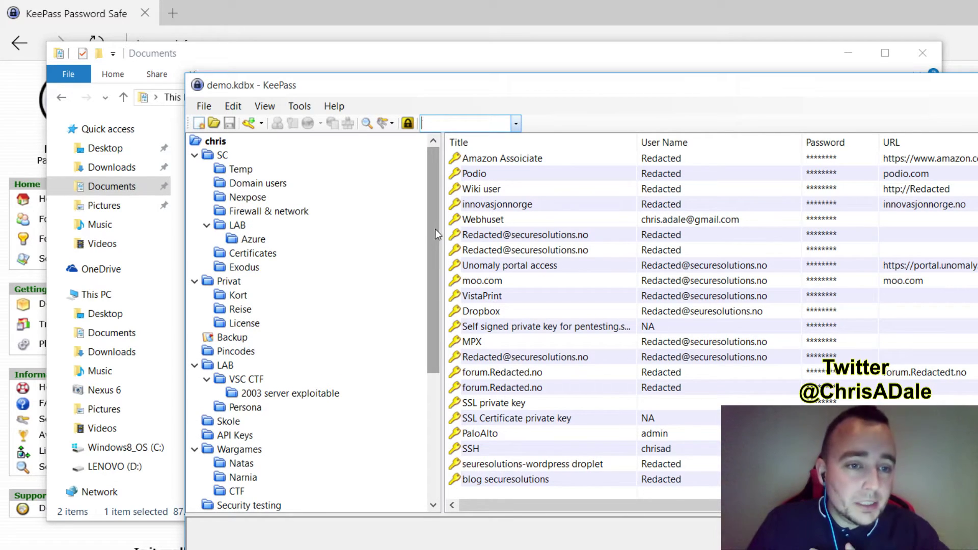
drag(432, 233, 421, 296)
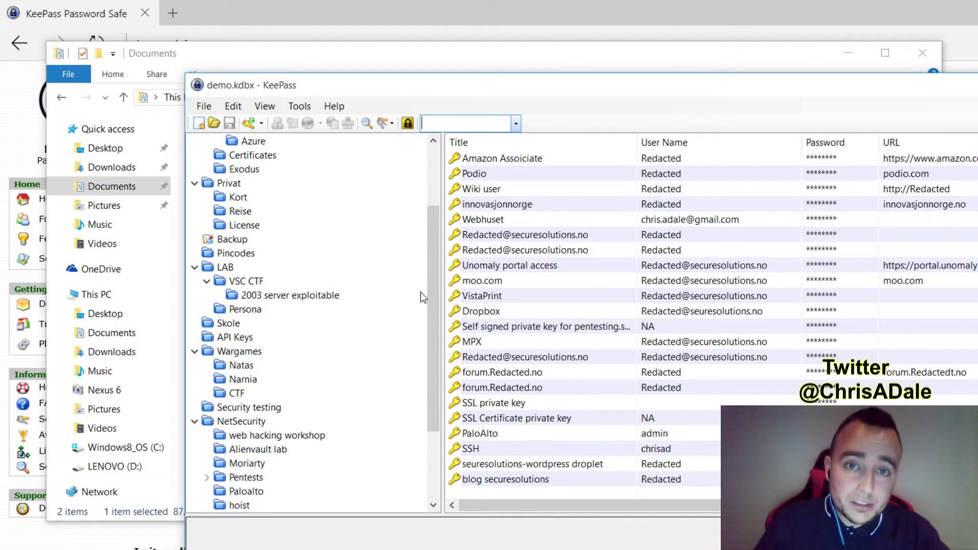
drag(433, 291, 424, 335)
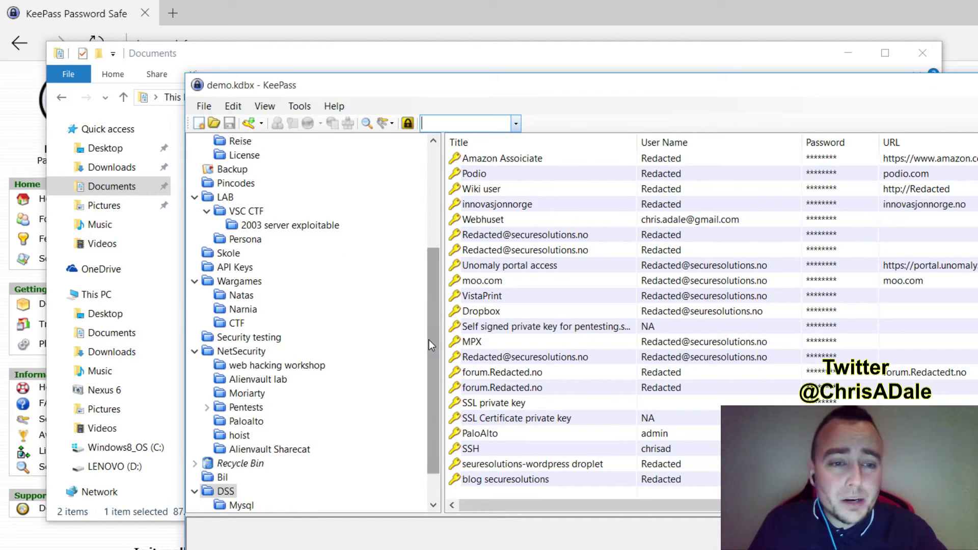
drag(429, 331, 430, 376)
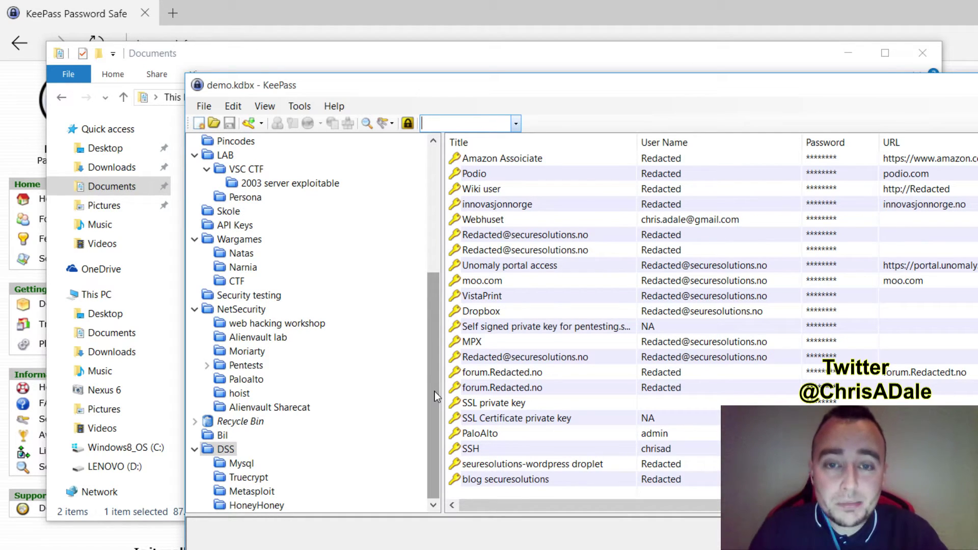
drag(435, 391, 430, 244)
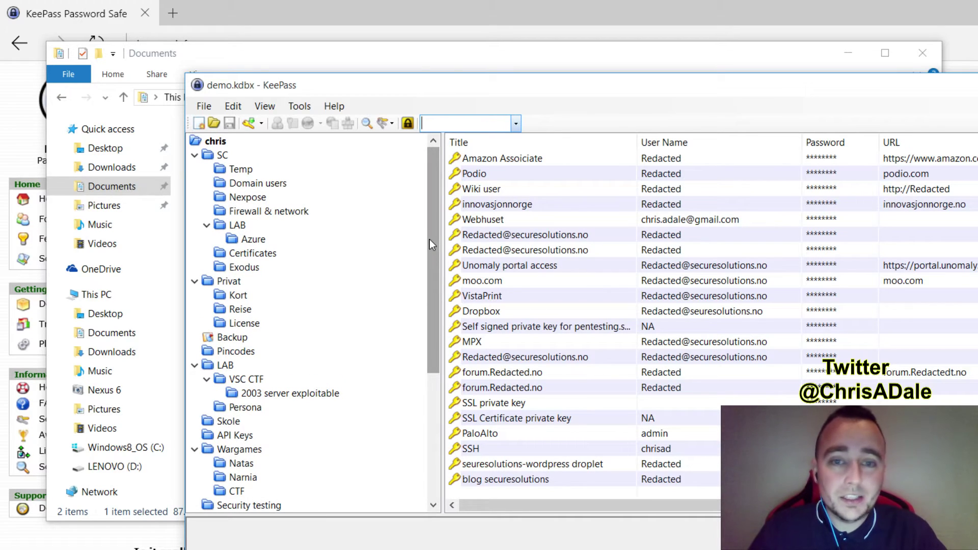
scroll(430, 240, down, 5)
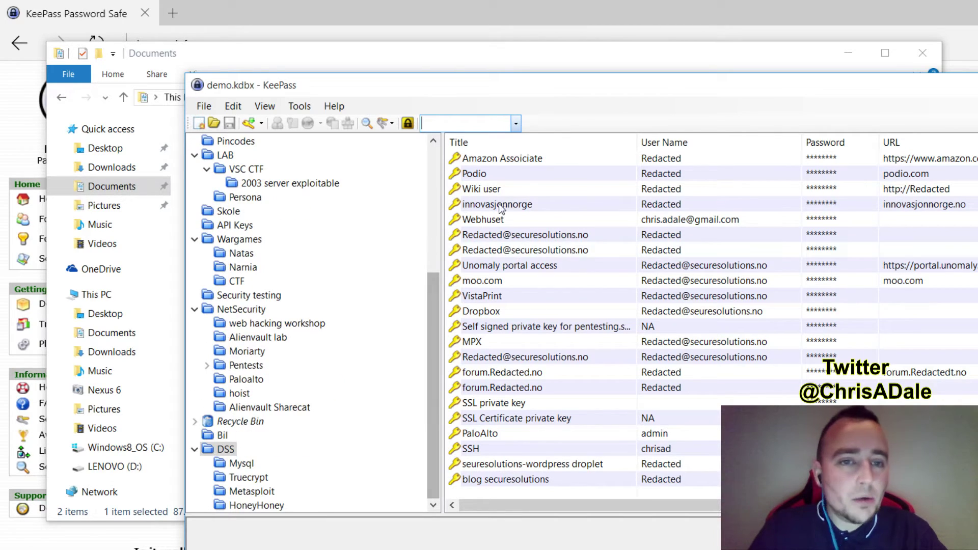
Quick-search 'facebook' and select the Facebook entry under Privat
text(facebook)
key(Return)
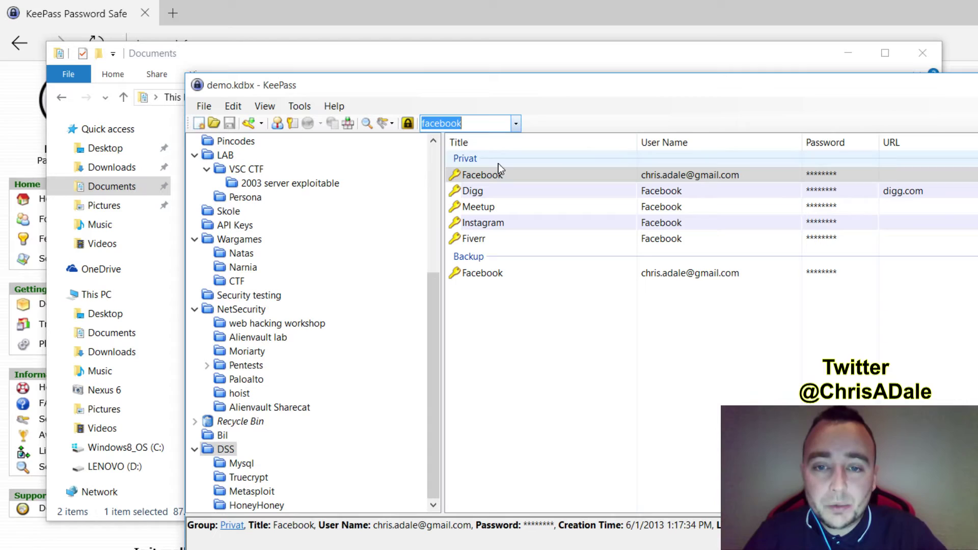
click(462, 175)
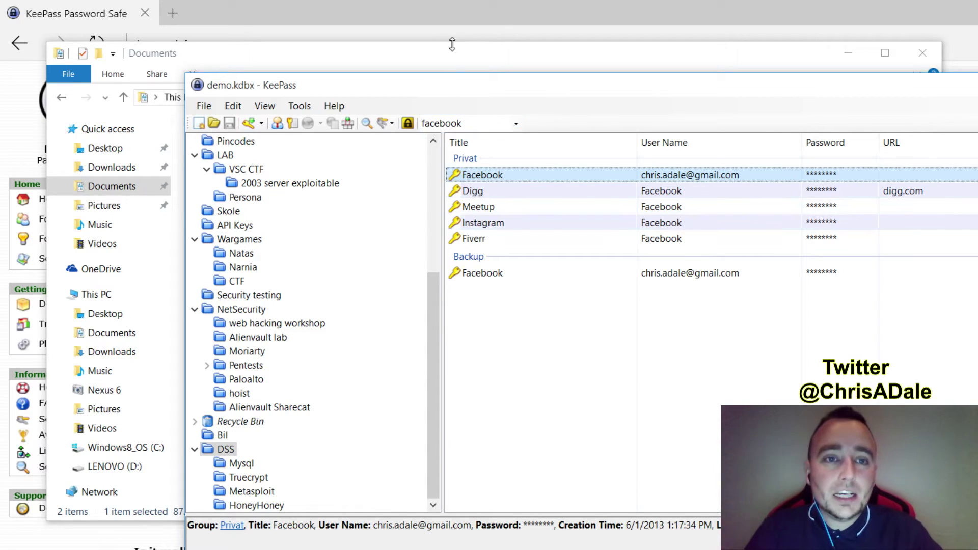
Load the Facebook site in a new browser tab
click(457, 11)
key(ctrl+t)
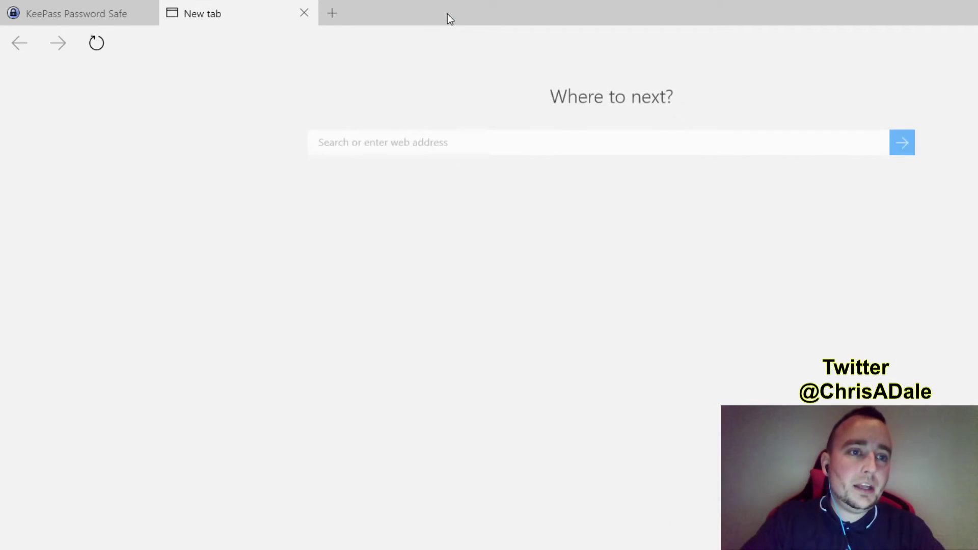
text(facebook.com/)
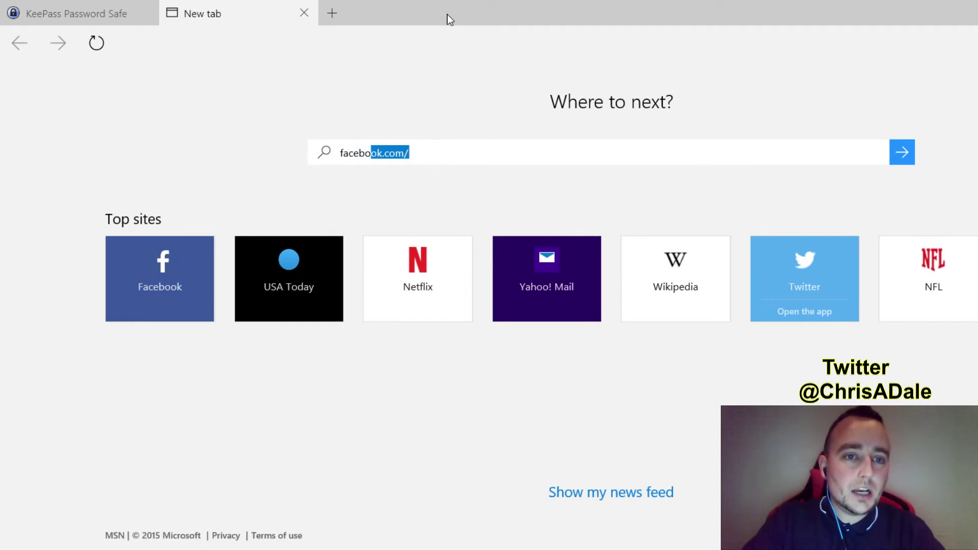
key(Return)
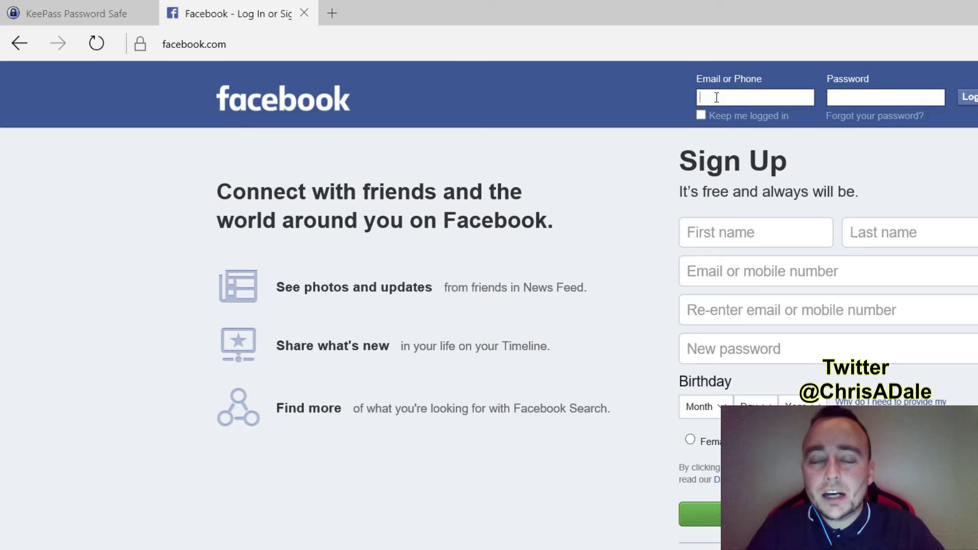
Auto-type the stored Facebook login from KeePass, retrying after going back to the login page
key(alt+Tab)
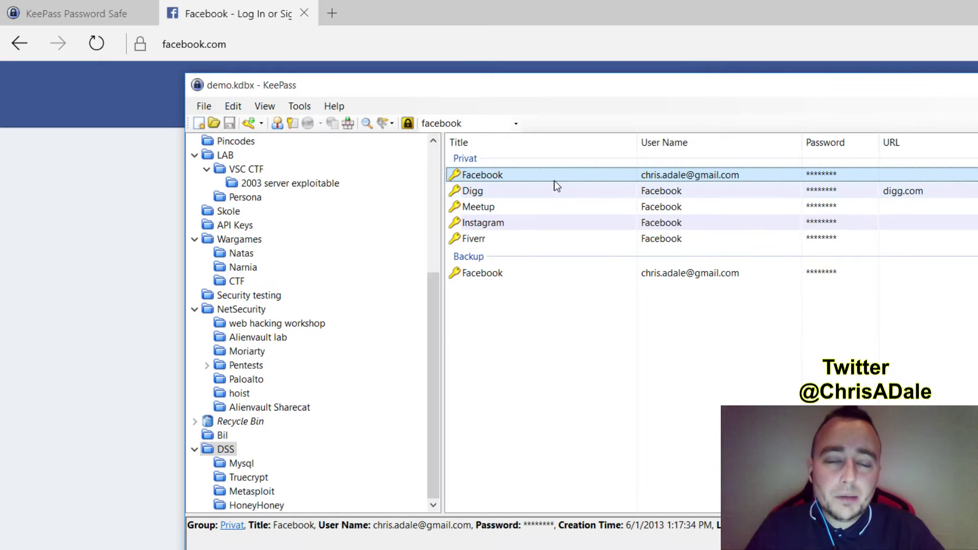
key(ctrl+v)
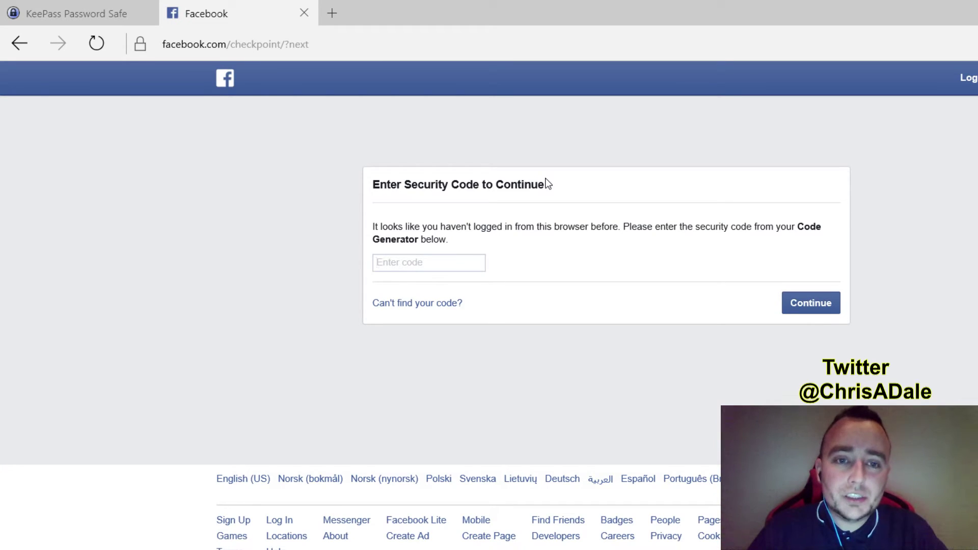
key(alt+Left)
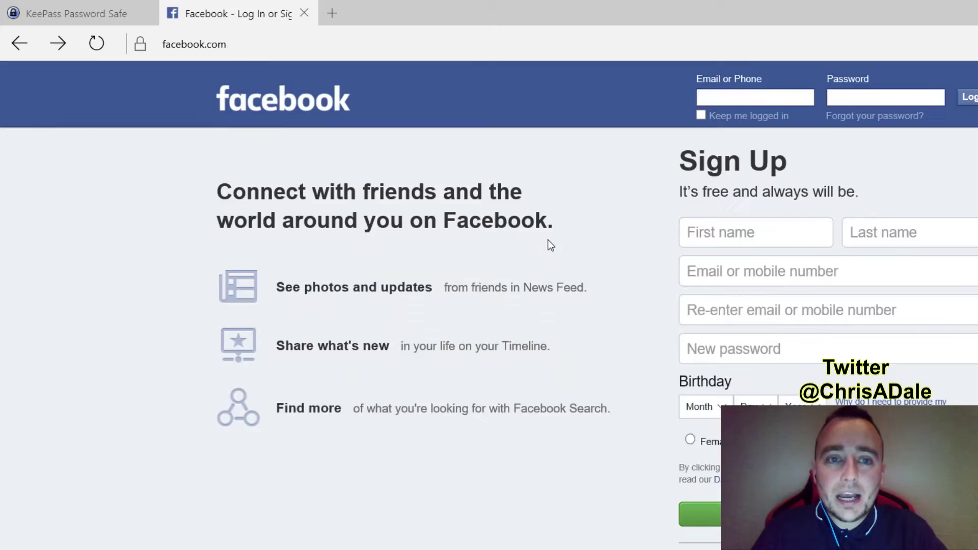
key(alt+Tab)
key(ctrl+v)
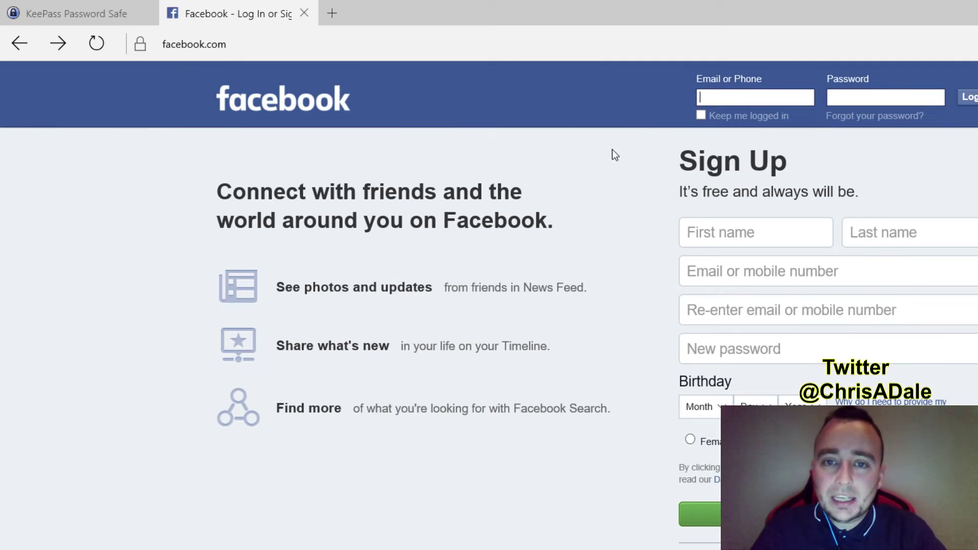
key(alt+Tab)
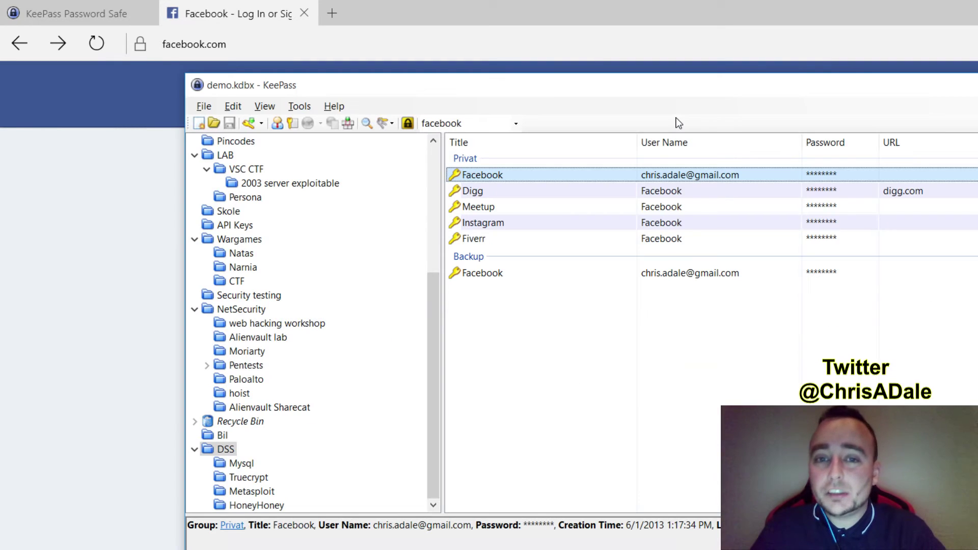
key(ctrl+v)
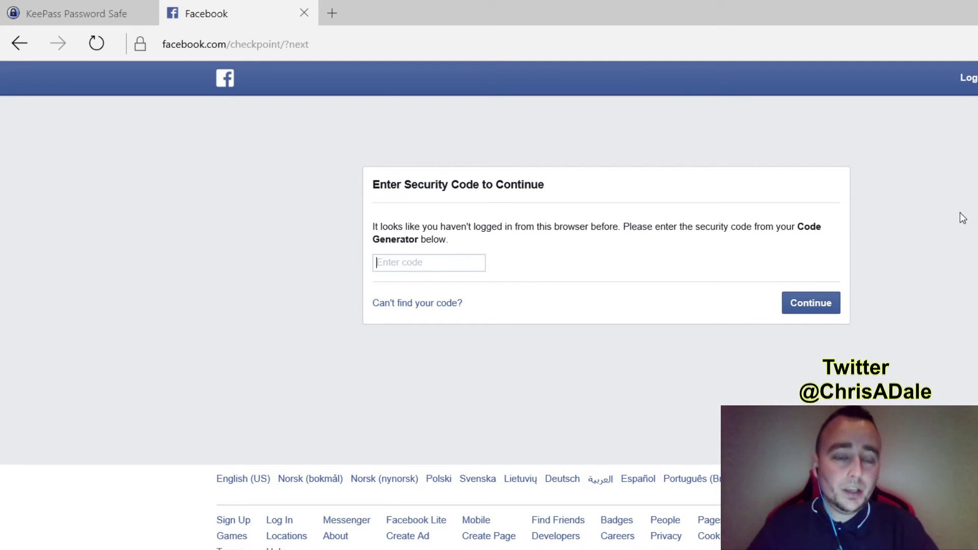
key(alt+Tab)
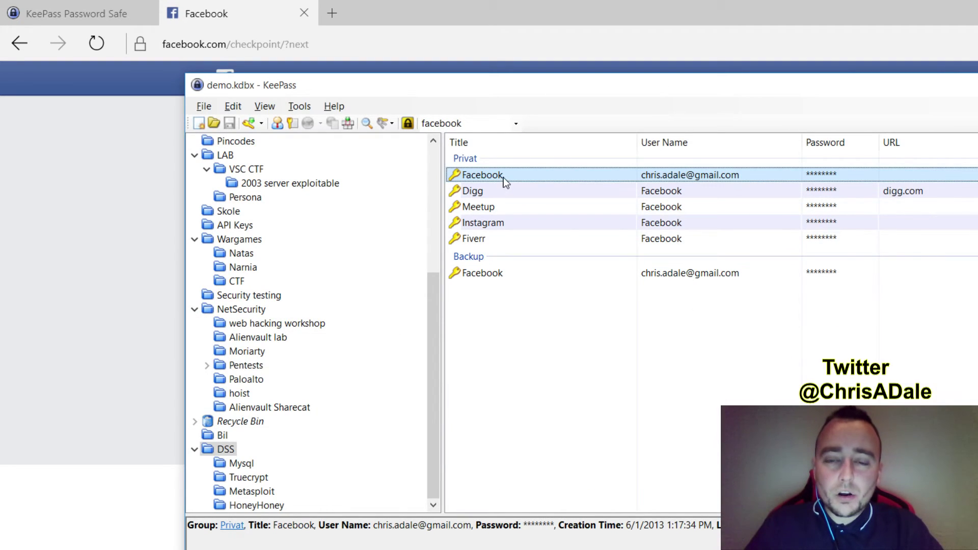
double_click(504, 177)
click(637, 226)
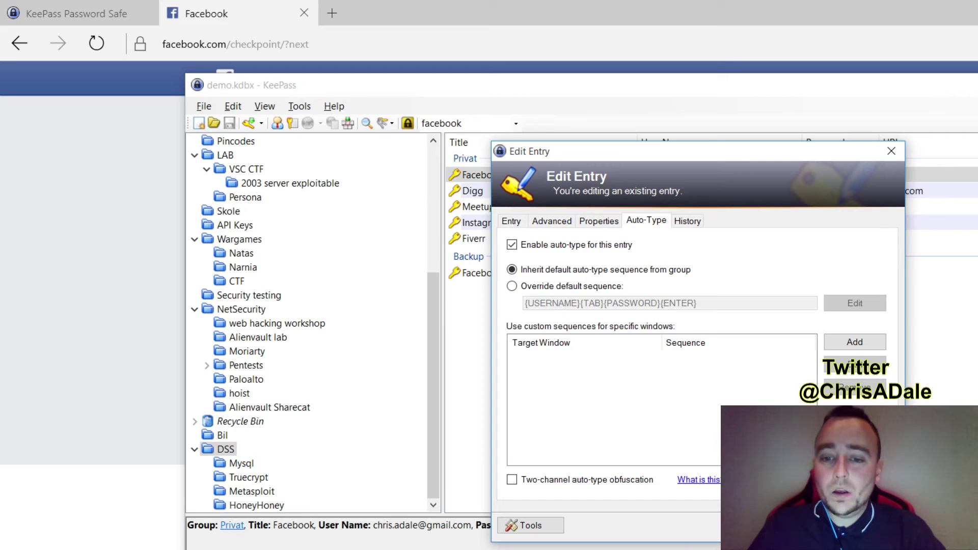
key(Escape)
Search for 'ssh garage' and open the SSH entry for editing
click(480, 124)
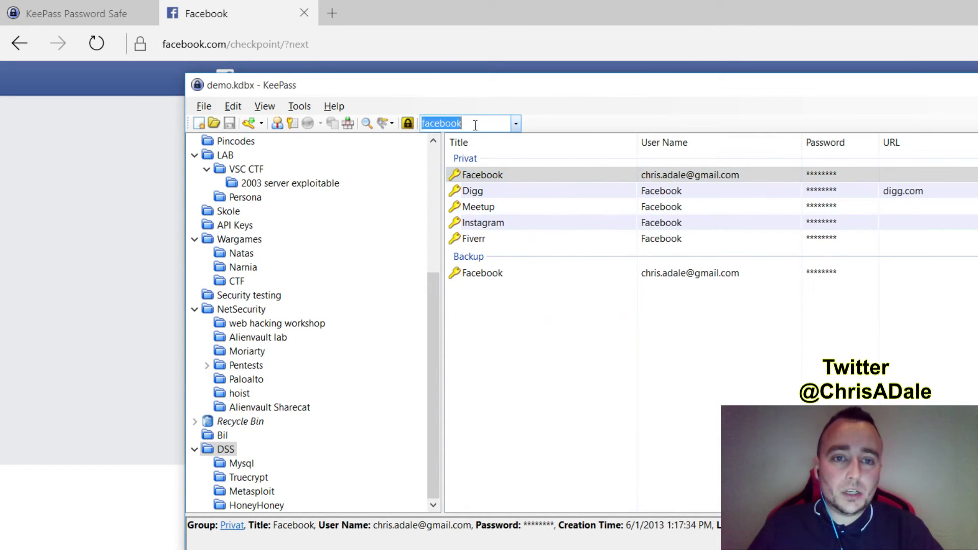
text(ssh garage)
key(Return)
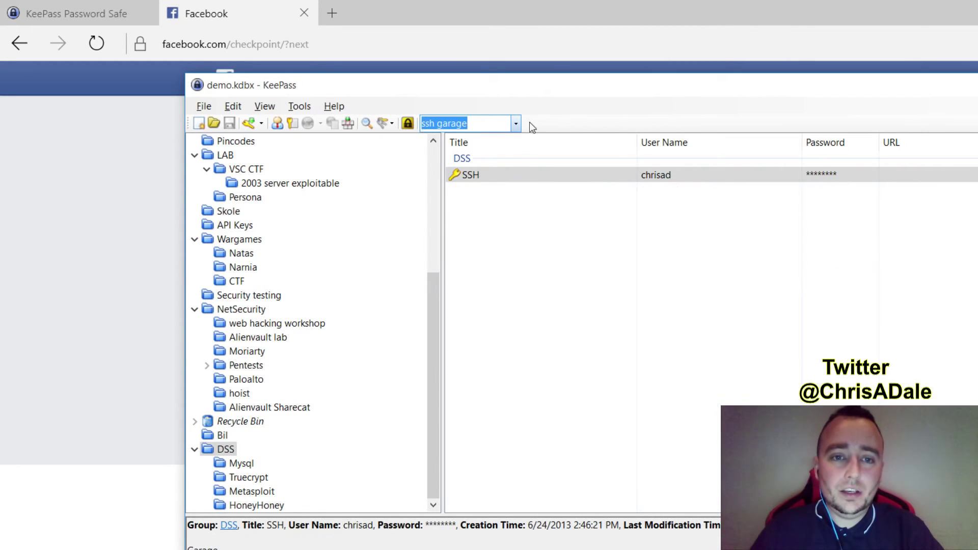
double_click(493, 178)
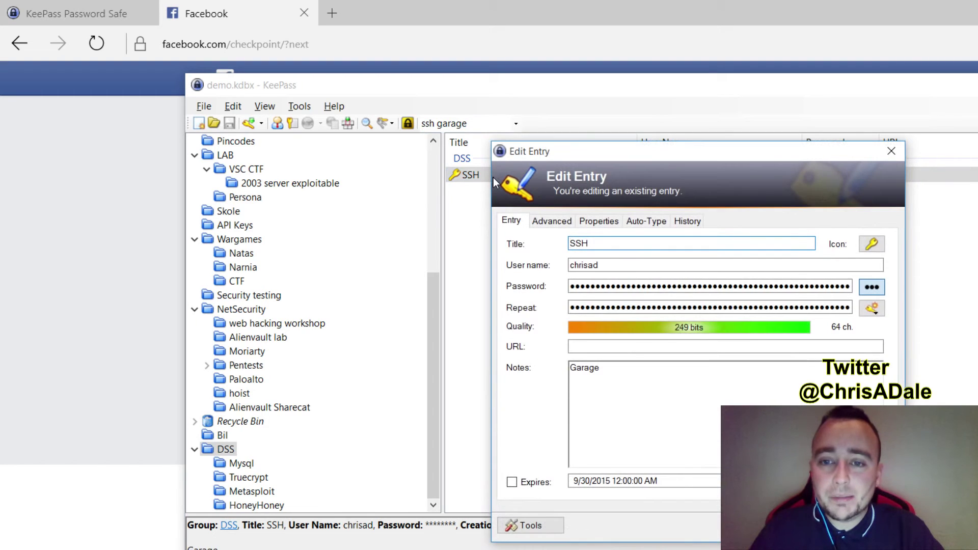
Review the auto-type sequence {USERNAME}{ENTER}{DELAY 1500}{PASSWORD}{ENTER}, then close the entry editor
click(647, 221)
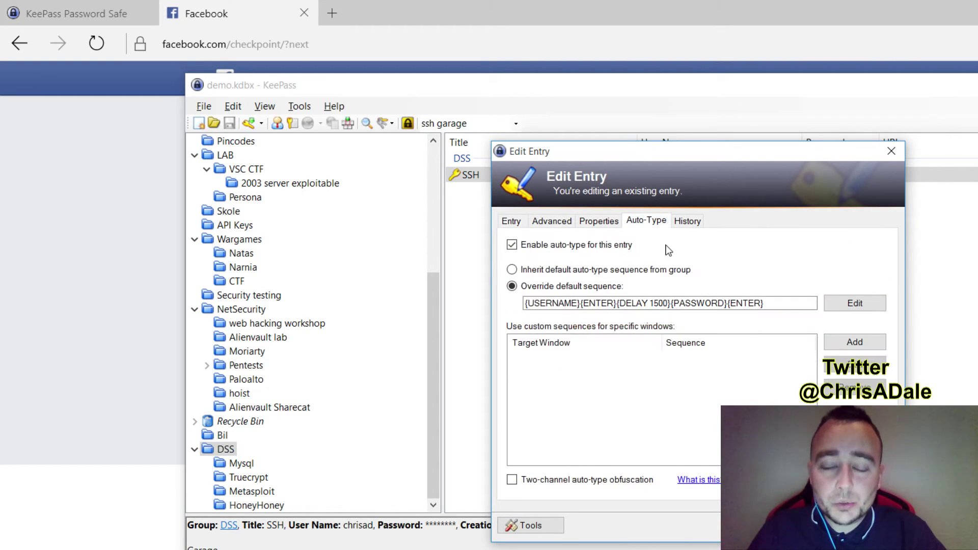
double_click(562, 304)
double_click(592, 304)
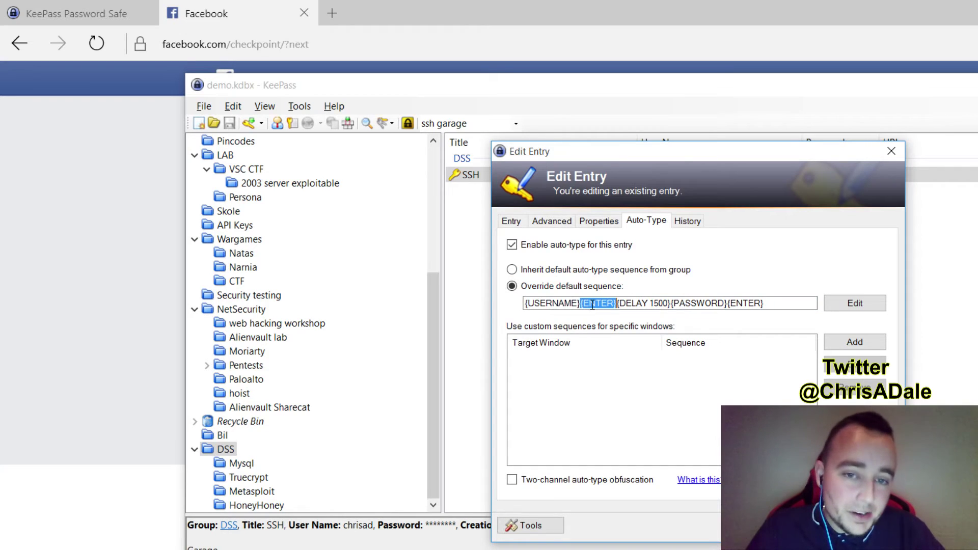
double_click(632, 303)
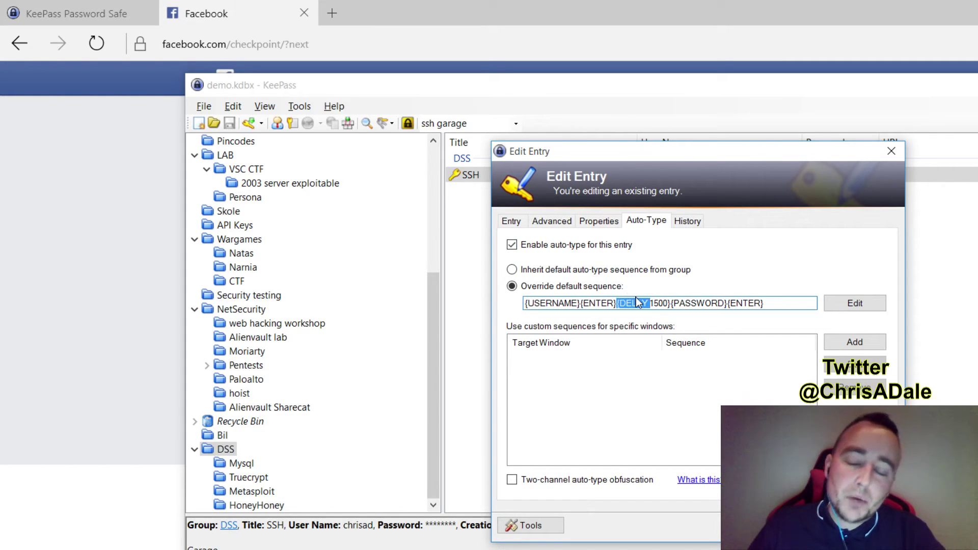
double_click(702, 303)
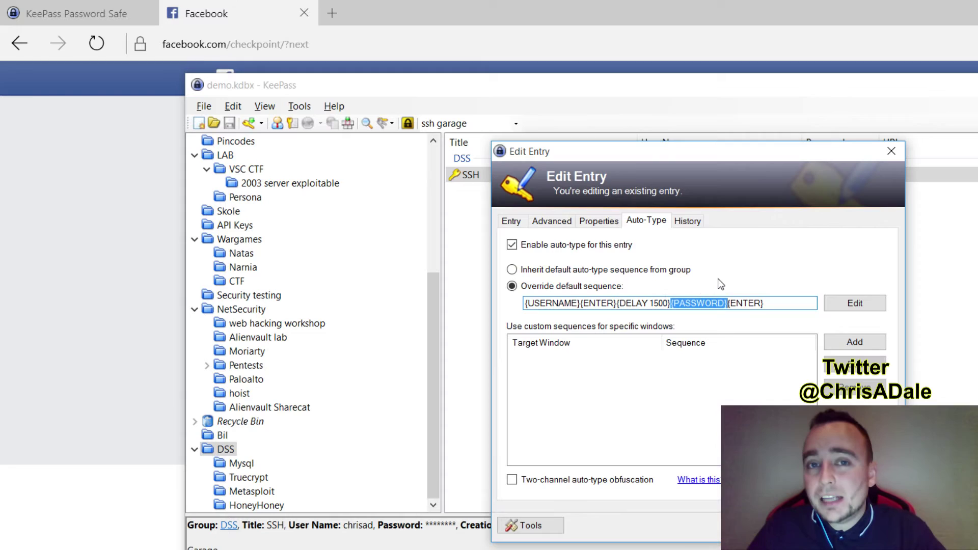
double_click(741, 304)
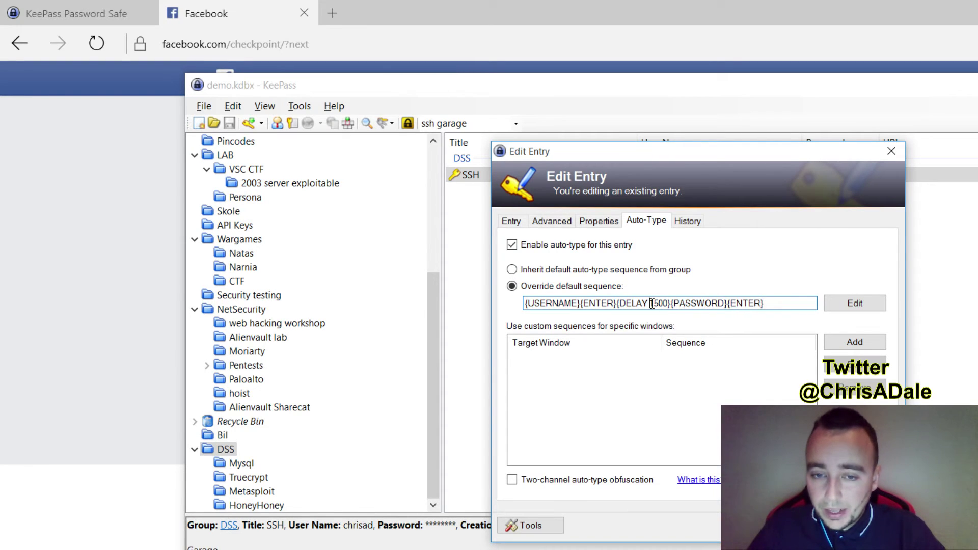
drag(793, 301, 441, 277)
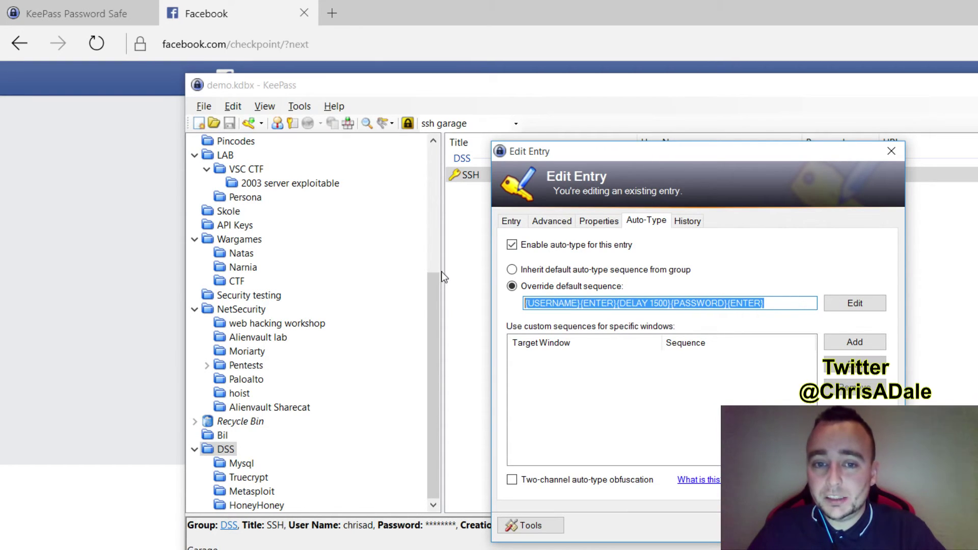
key(Escape)
key(Escape)
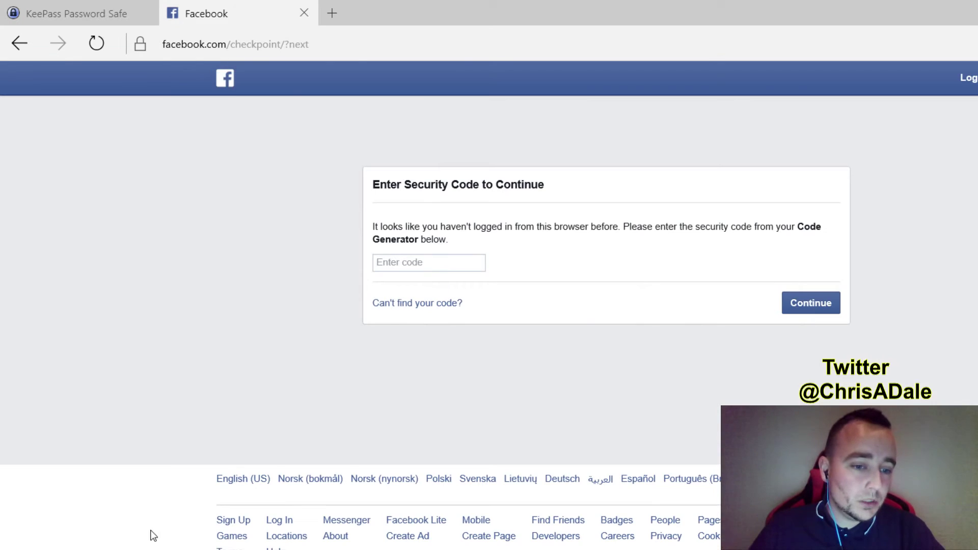
Open a PuTTY SSH connection to 192.168.2.2 on port 1938
key(super+d)
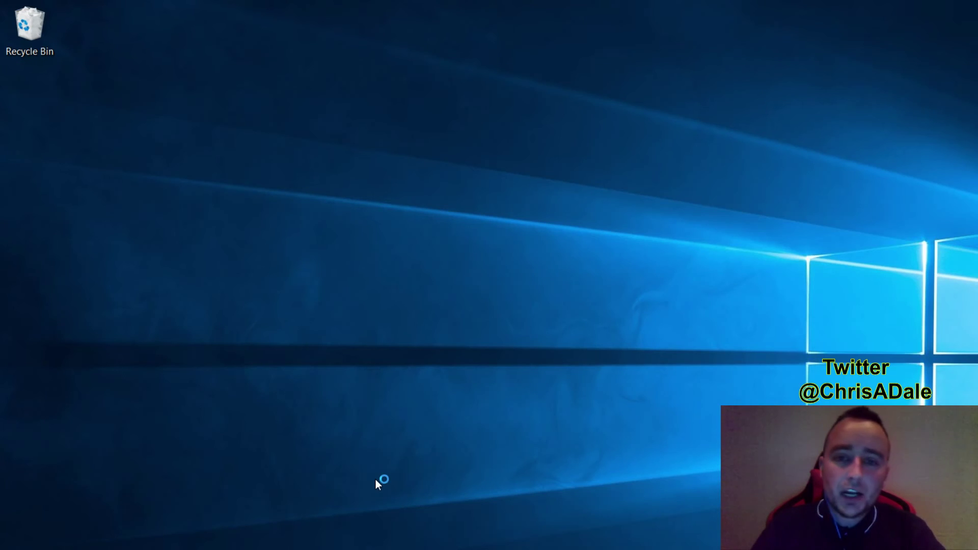
text(192.168.2)
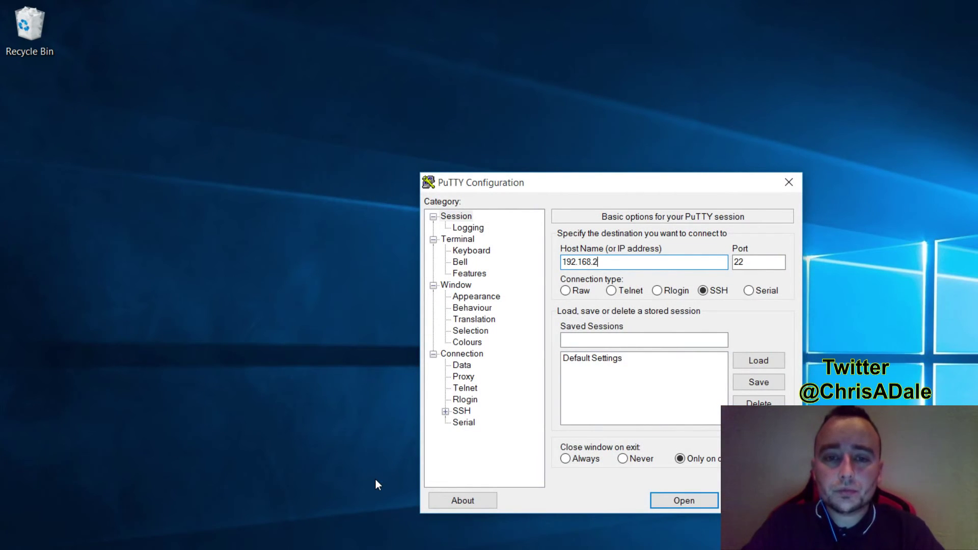
text(.2)
key(Tab)
text(1938)
key(Return)
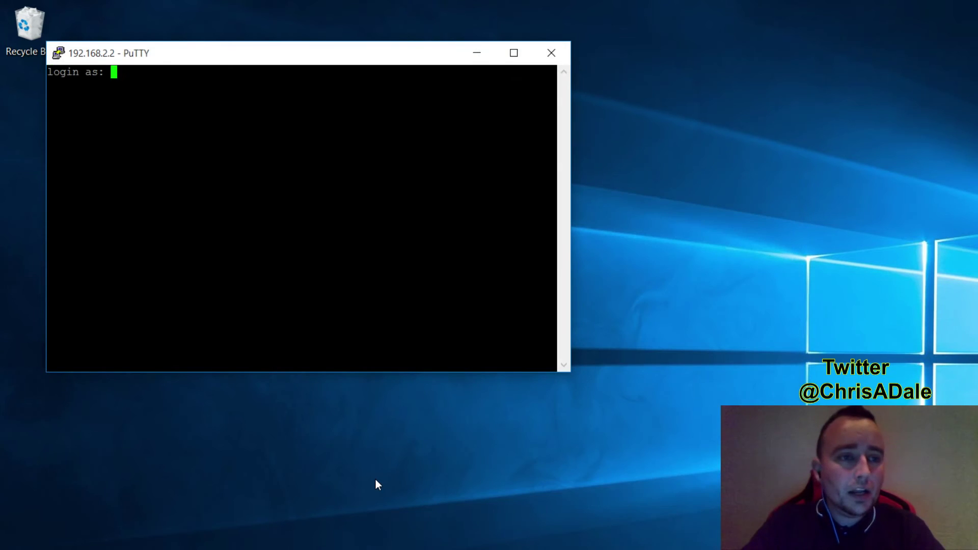
Log in to the server by auto-typing the SSH entry's credentials from KeePass
key(alt+Tab)
key(alt+Tab)
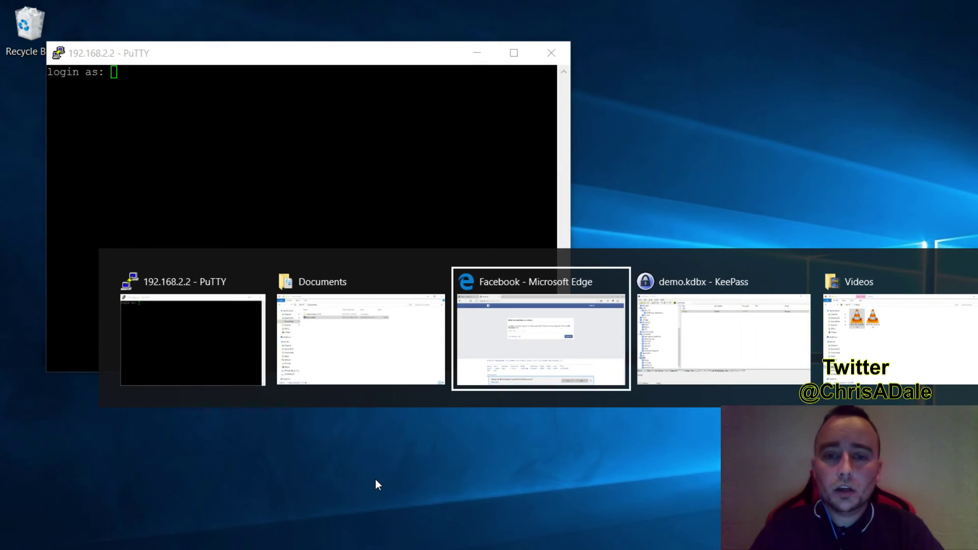
key(alt+Tab)
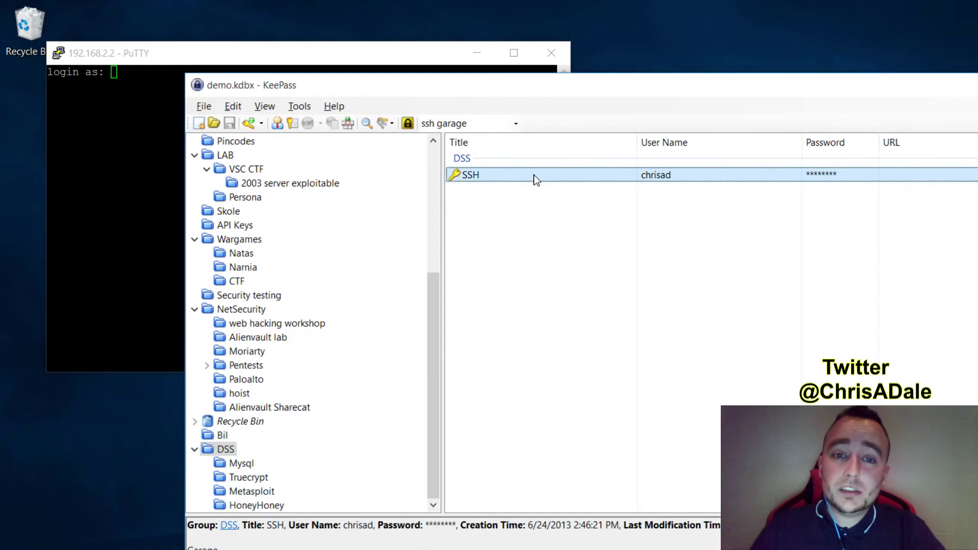
key(ctrl+v)
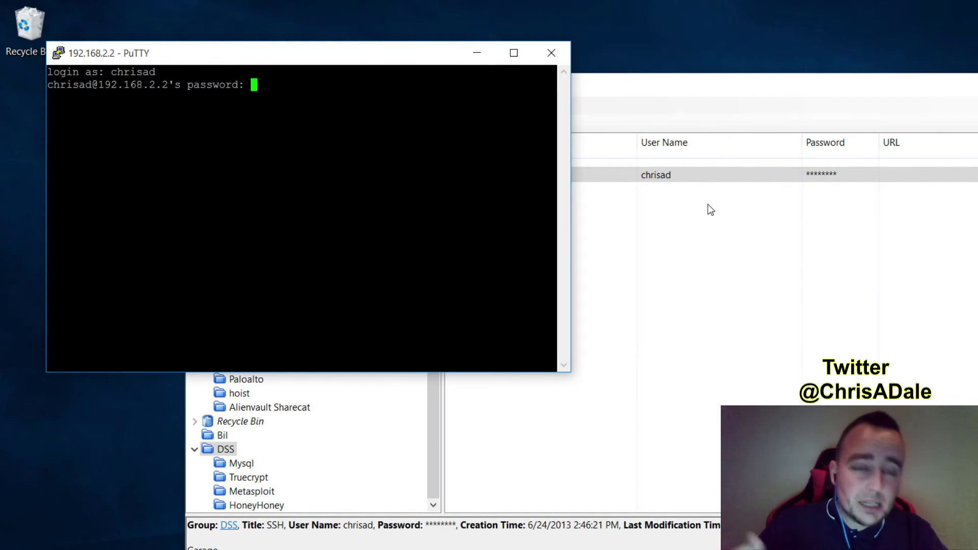
key(Return)
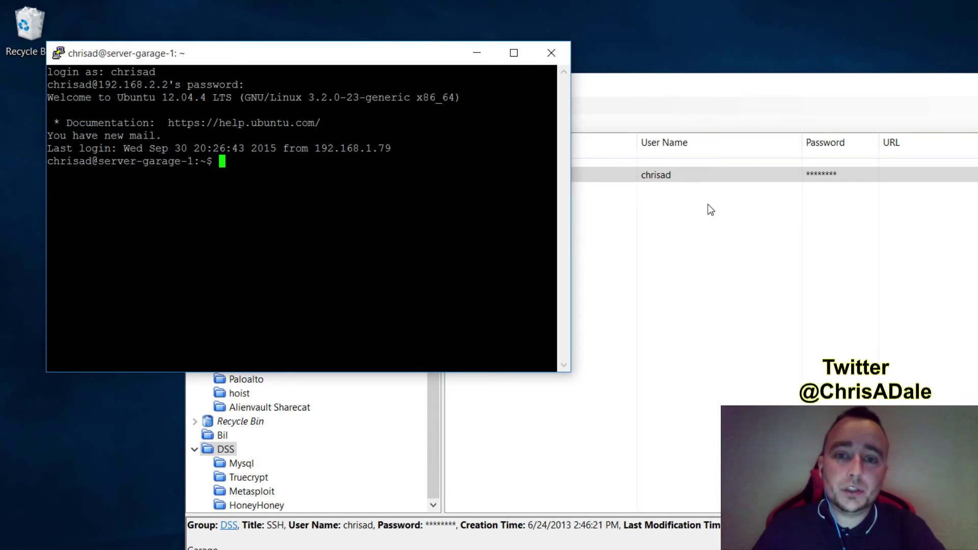
click(694, 240)
click(607, 180)
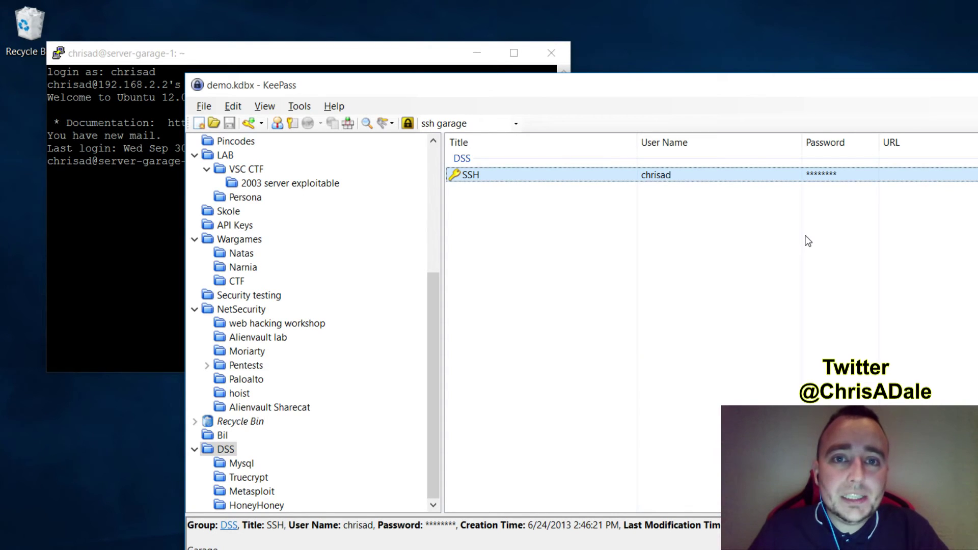
key(ctrl+v)
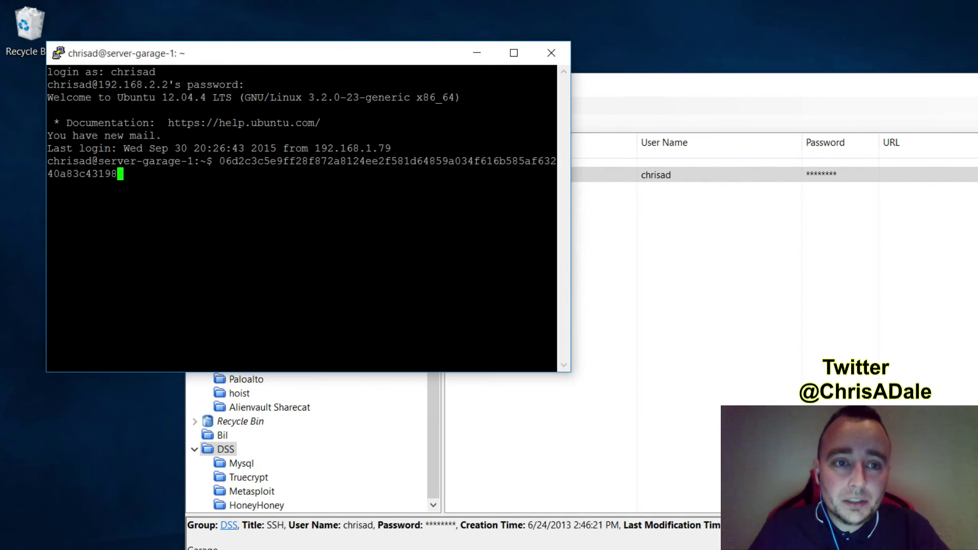
key(Return)
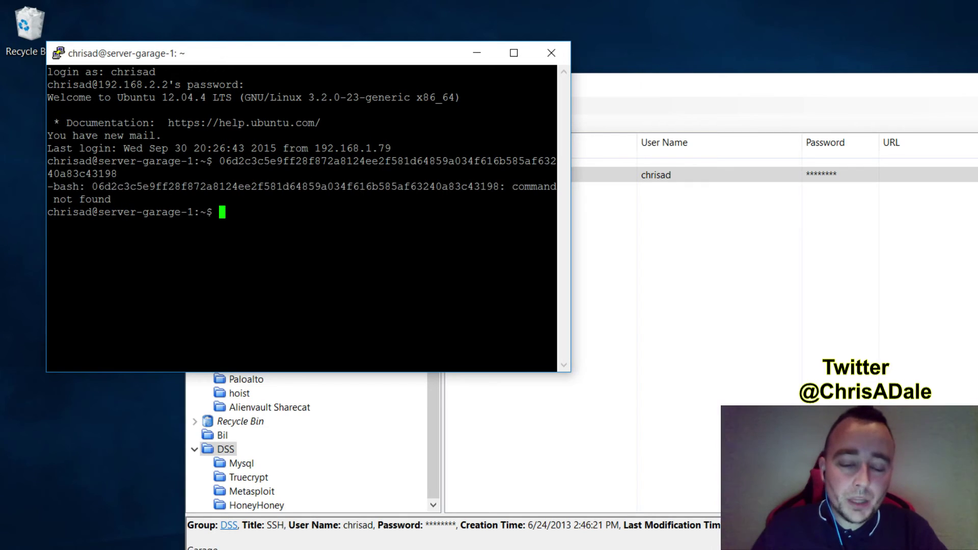
Run passwd and answer the current-password prompt
text(passwd)
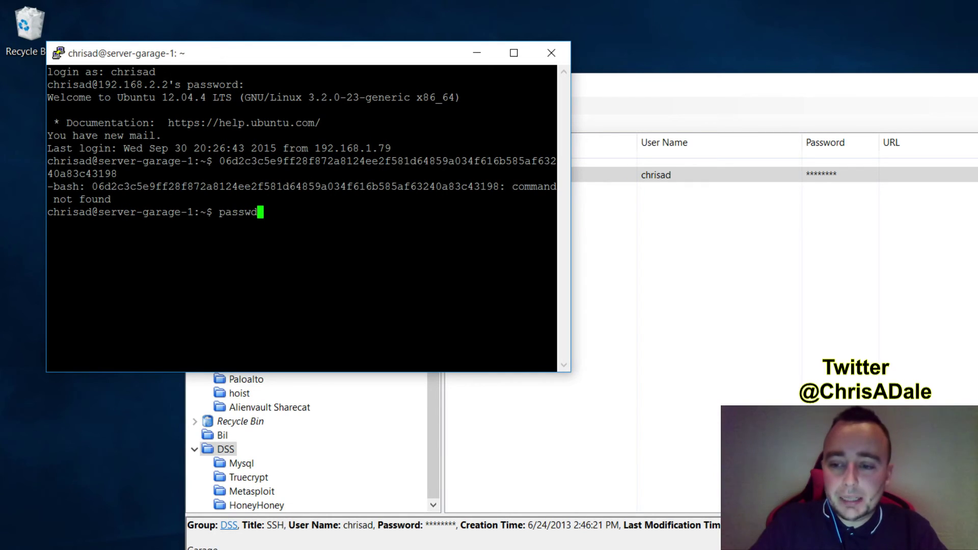
key(Return)
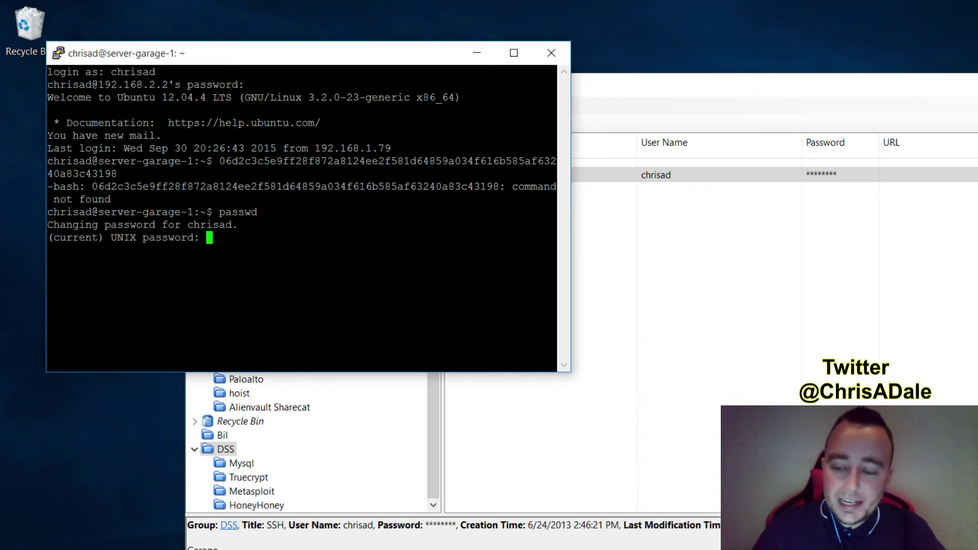
key(Return)
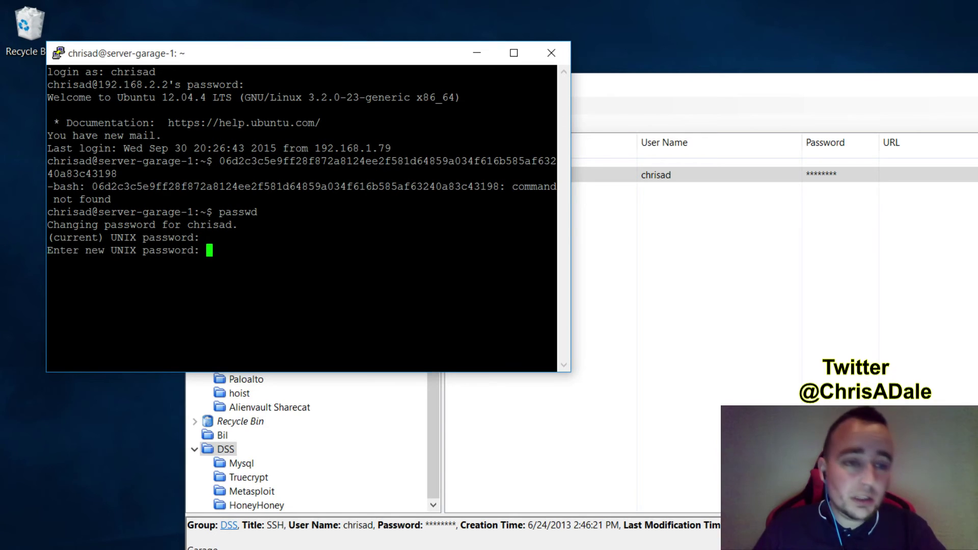
key(alt+Tab)
Generate a 55-character SSH password using upper-case, lower-case, digits, minus and underline
double_click(488, 171)
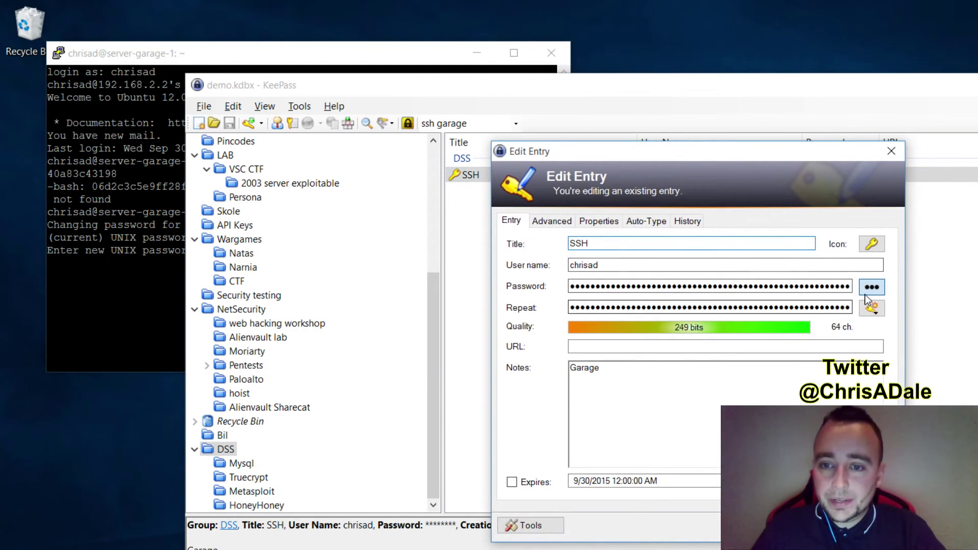
click(877, 308)
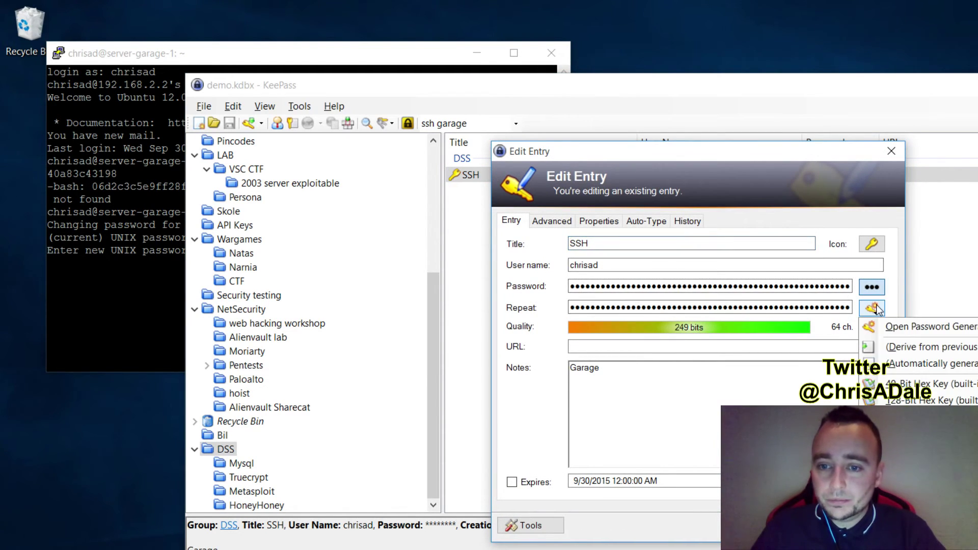
click(932, 327)
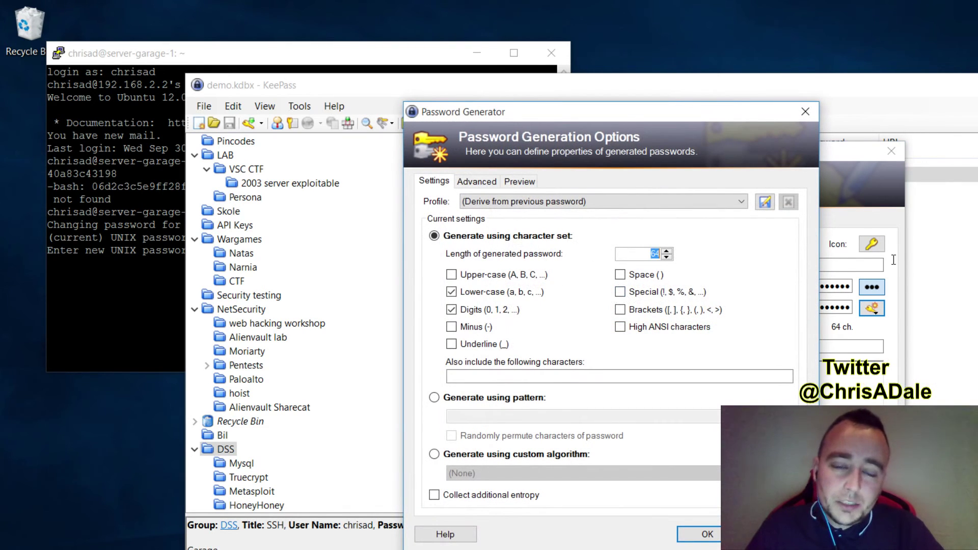
text(5)
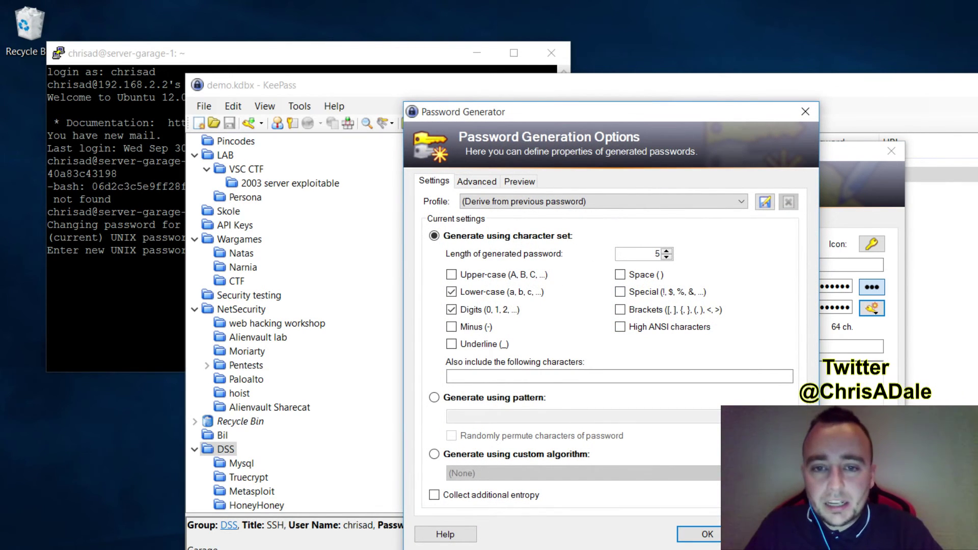
text(5)
click(452, 274)
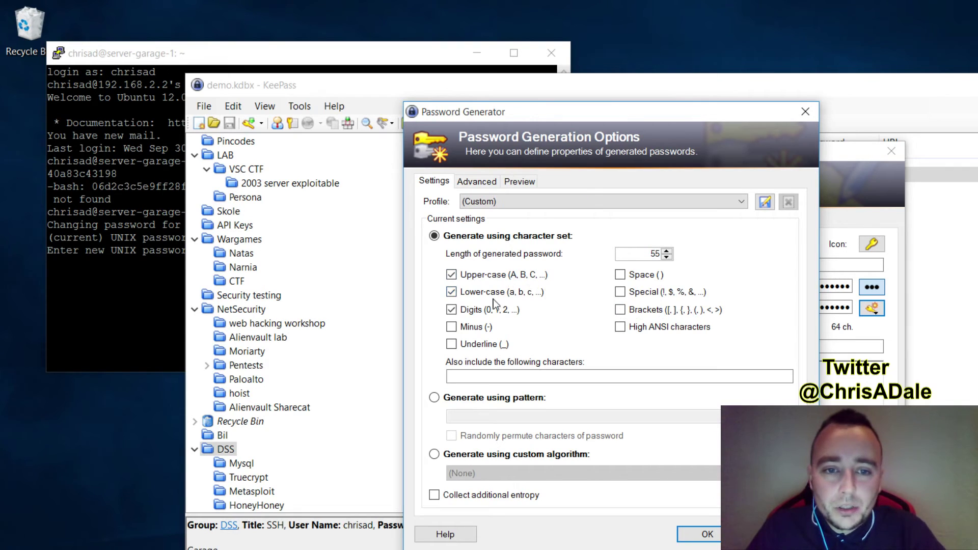
click(474, 326)
click(476, 344)
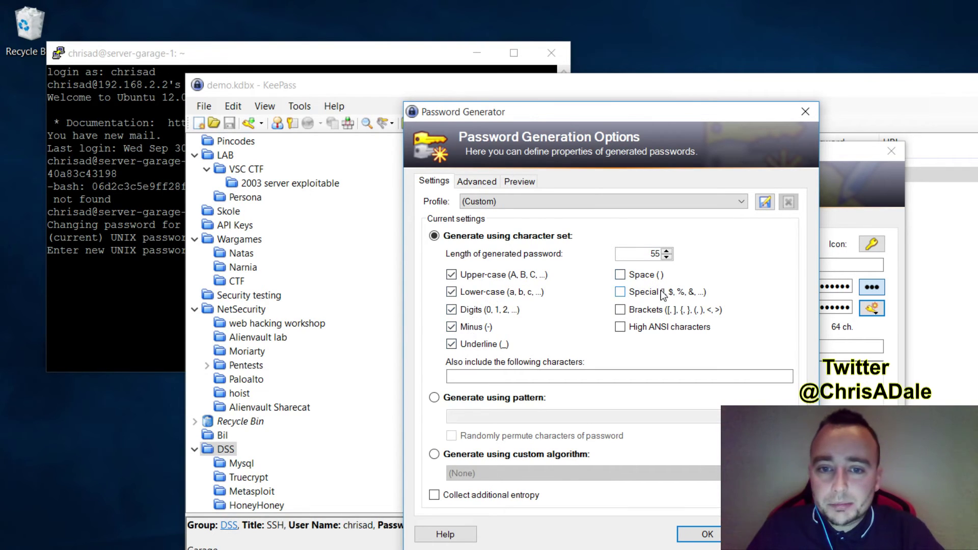
click(705, 536)
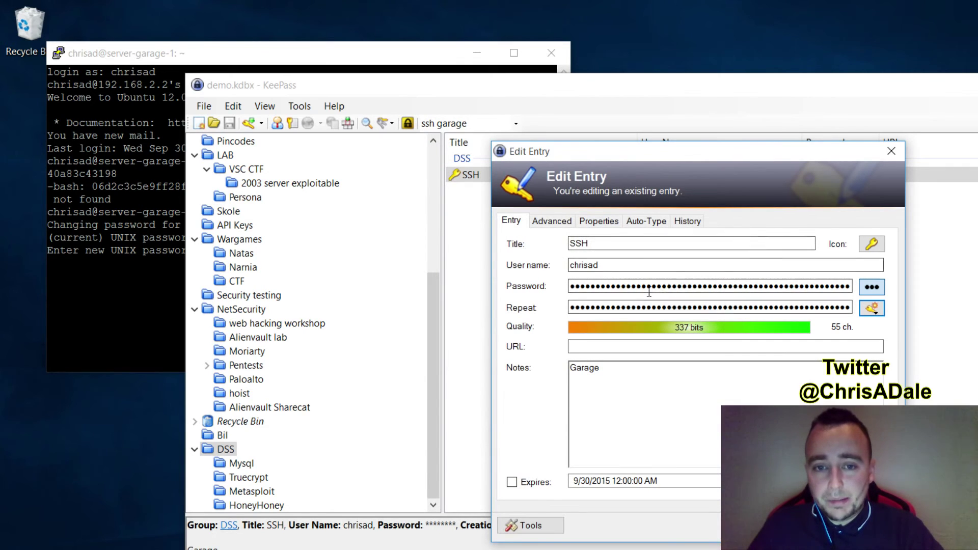
Save the SSH entry and enter the new password at both PuTTY new-password prompts
key(Return)
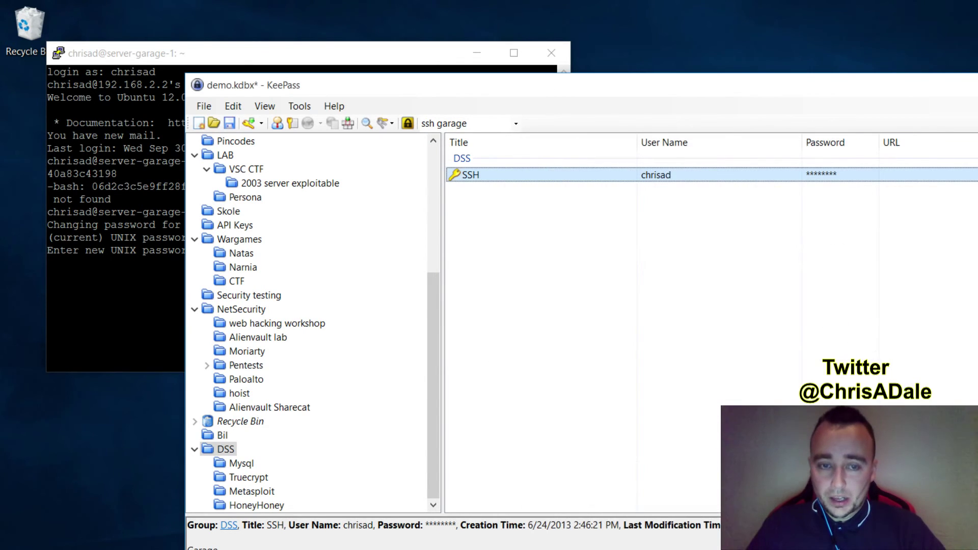
key(ctrl+v)
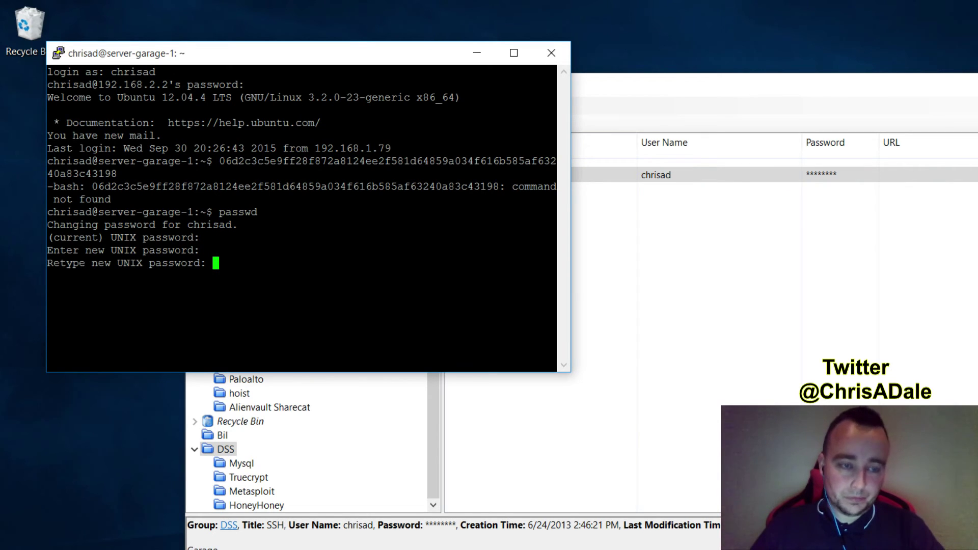
key(Return)
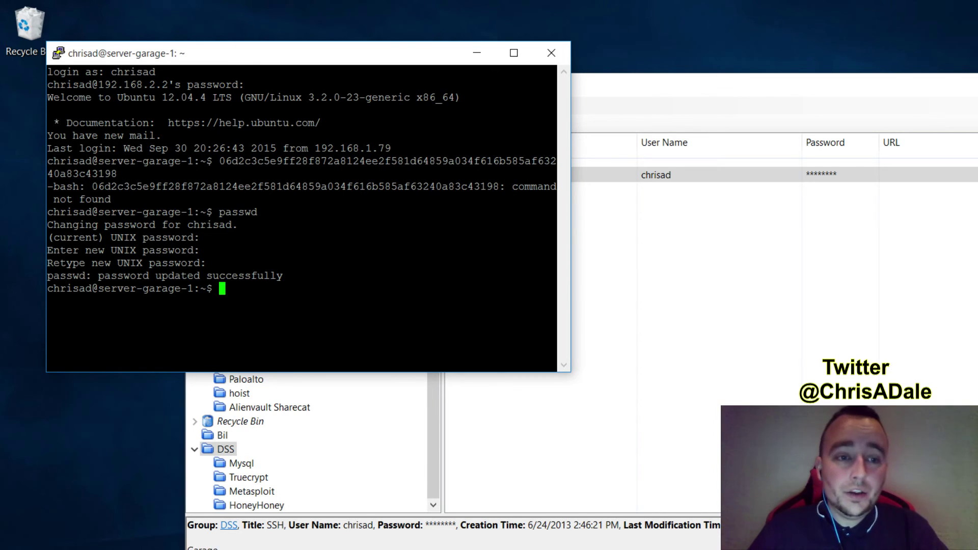
drag(406, 57, 497, 131)
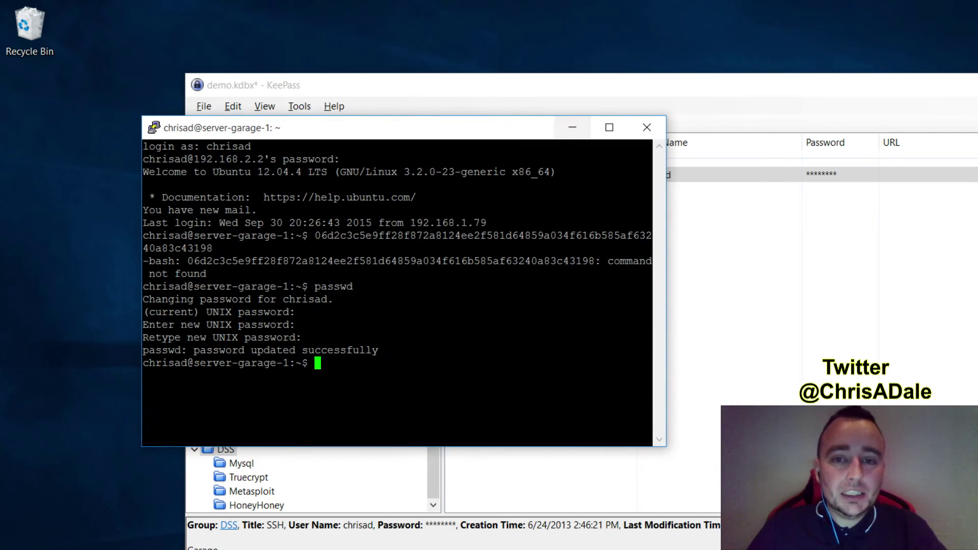
Switch back to KeePass, scroll the group tree up and select the SSH entry under DSS
key(alt+Tab)
drag(437, 361, 436, 183)
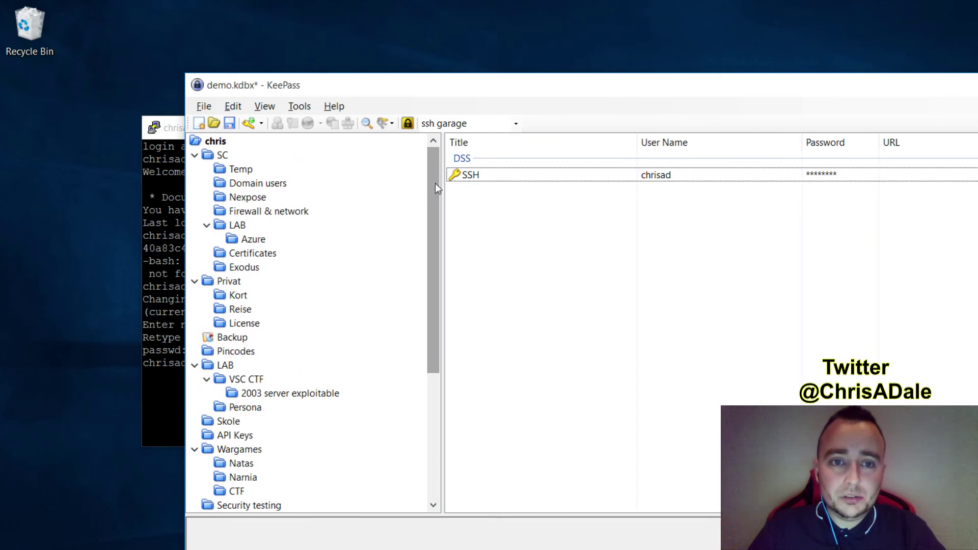
click(452, 177)
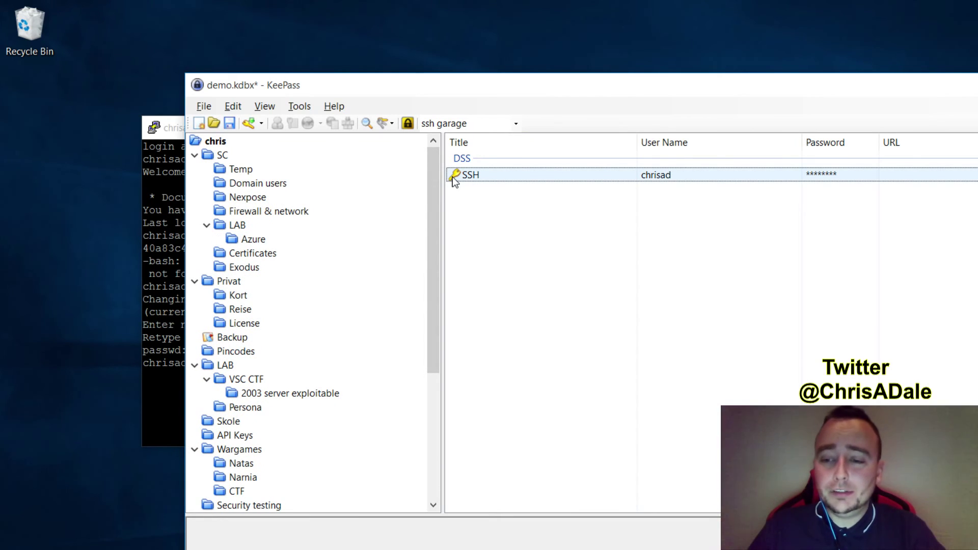